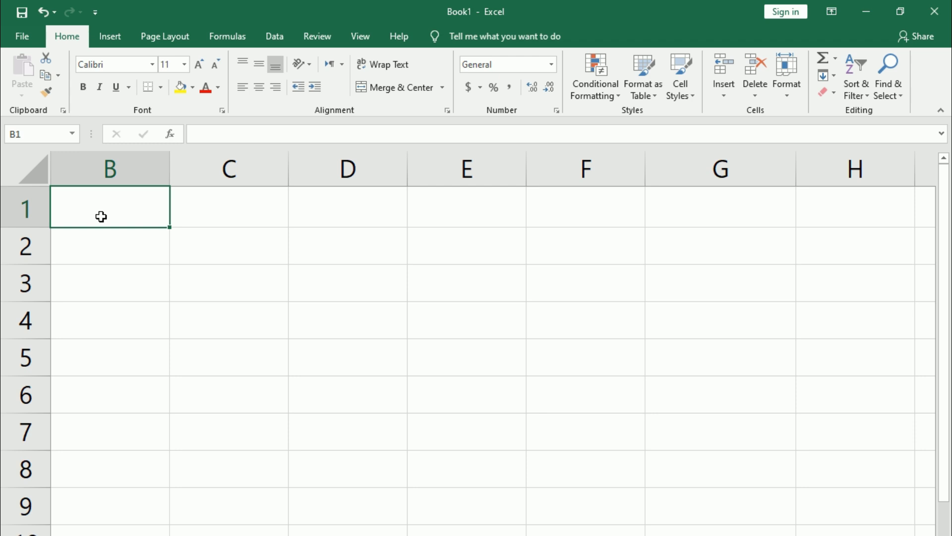
Enter a person's name in cell B1 and show the barcode formula in D1.
{"action": "type", "text": "Rana"}
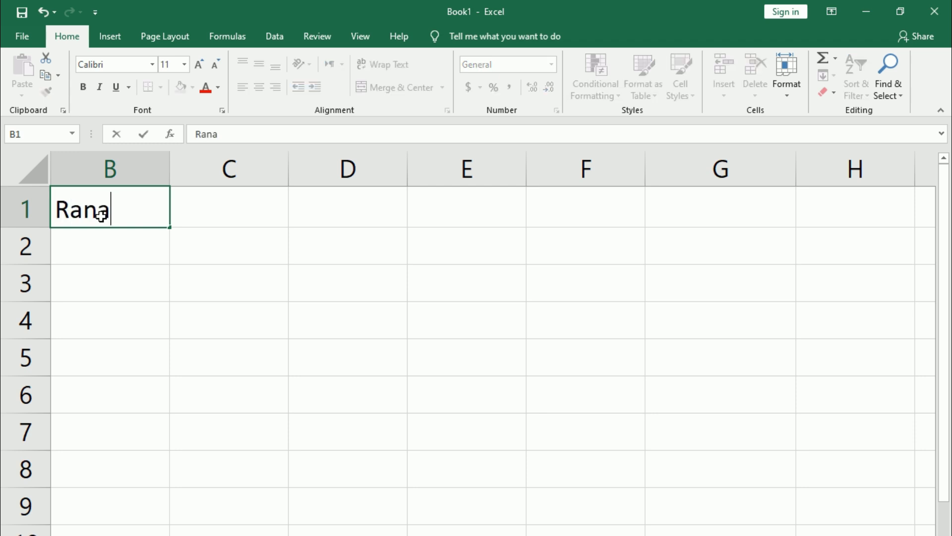
{"action": "key", "text": "Return"}
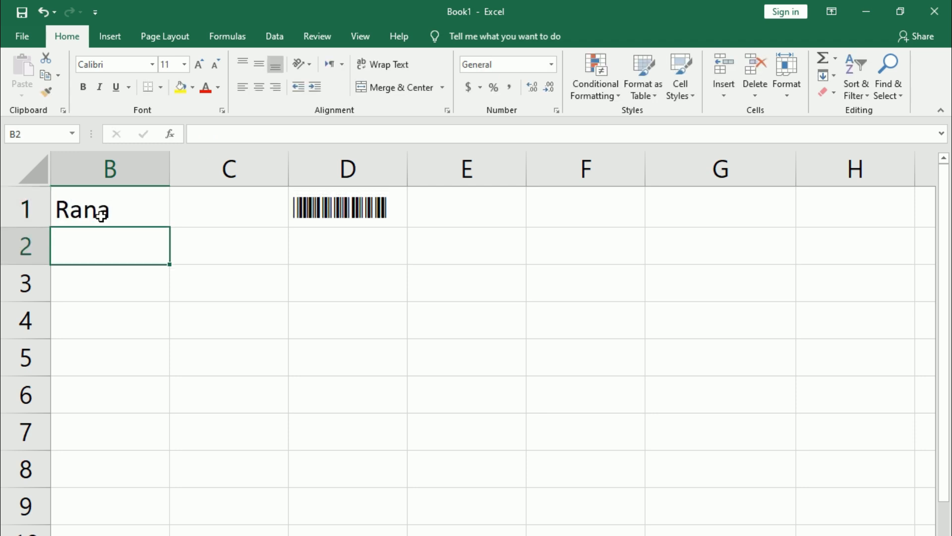
{"action": "left_click", "coordinate": [375, 208]}
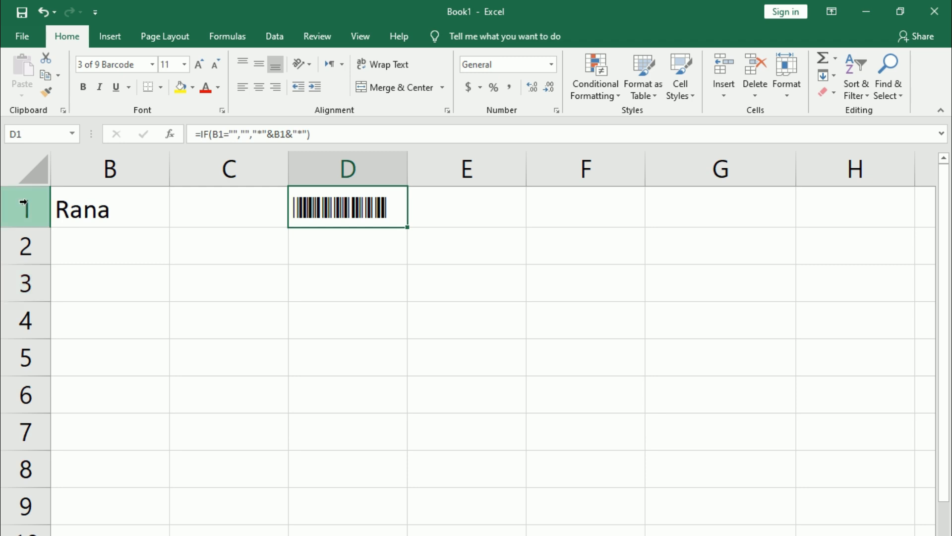
Clear the name from cell B1 and check the barcode cell D1.
{"action": "left_click", "coordinate": [102, 211]}
{"action": "key", "text": "Delete"}
{"action": "left_click", "coordinate": [374, 213]}
Enter the code H123 U12 in cell B1.
{"action": "left_click", "coordinate": [62, 215]}
{"action": "type", "text": "H123 u"}
{"action": "key", "text": "BackSpace"}
{"action": "type", "text": "U12"}
{"action": "key", "text": "Return"}
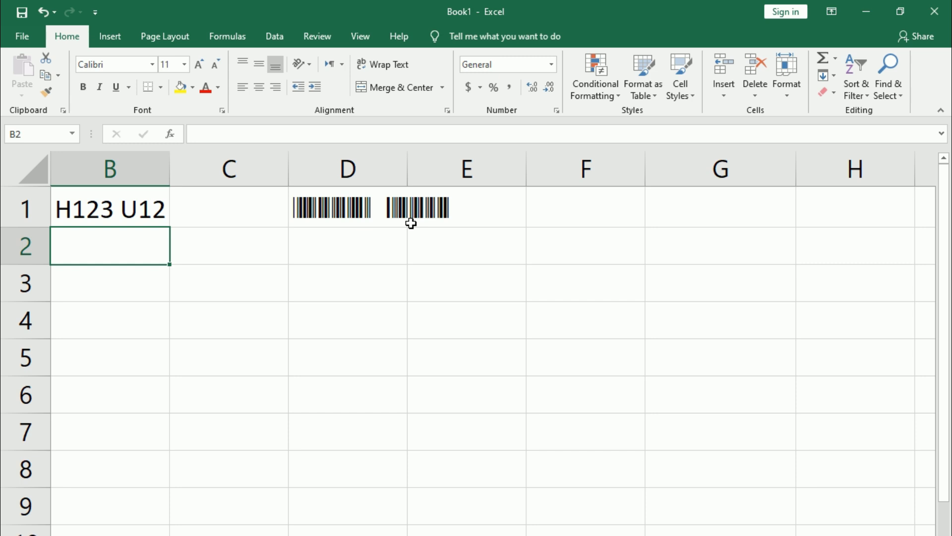
Replace the code in cell B1 with C#123 and check the barcode cell D1.
{"action": "left_click", "coordinate": [81, 217]}
{"action": "key", "text": "BackSpace"}
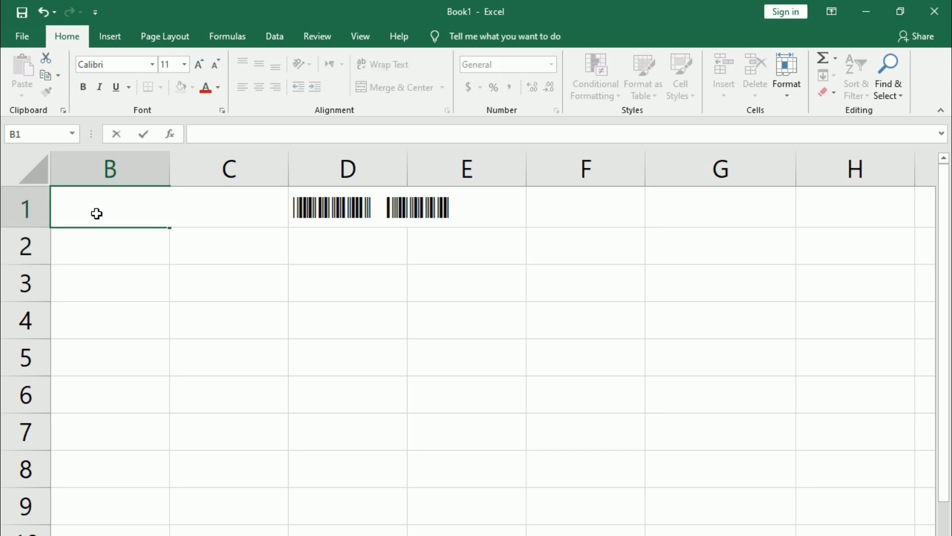
{"action": "type", "text": "C#123"}
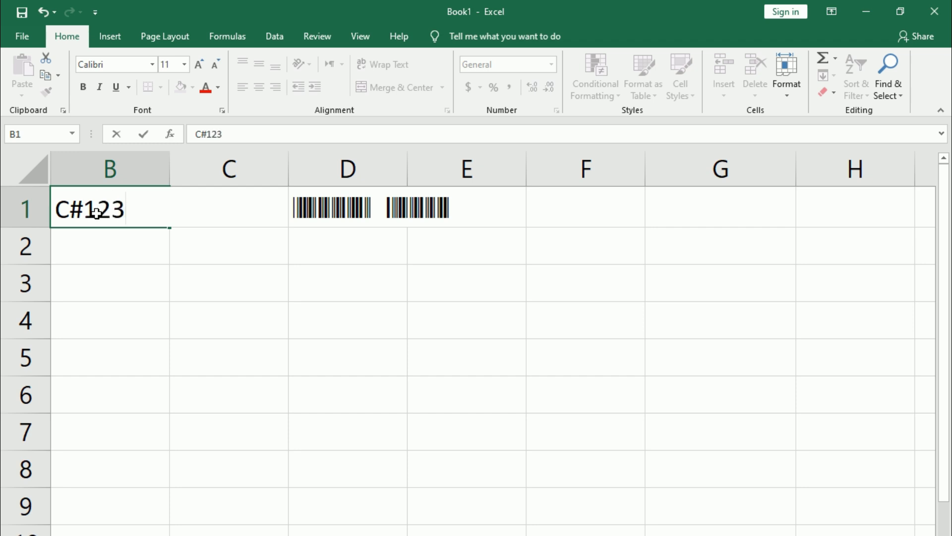
{"action": "key", "text": "Return"}
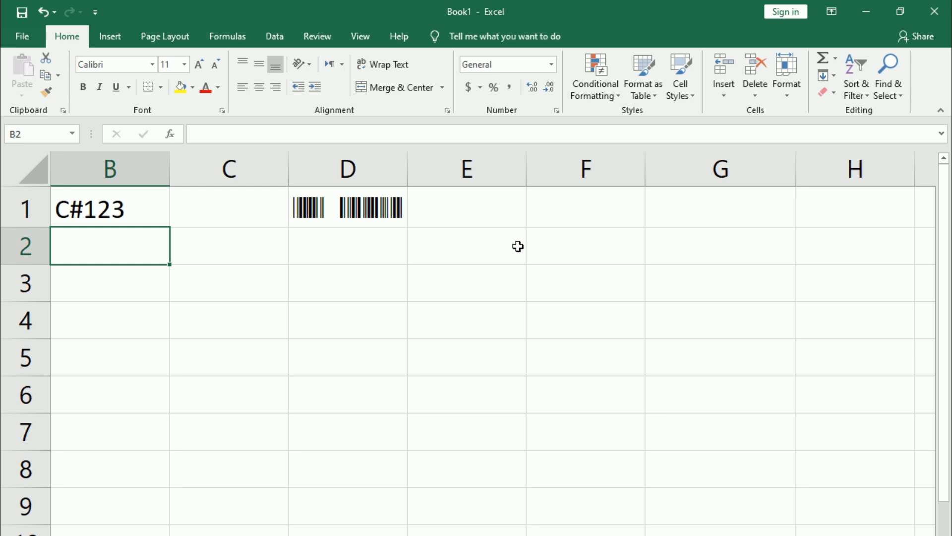
{"action": "left_click", "coordinate": [388, 207]}
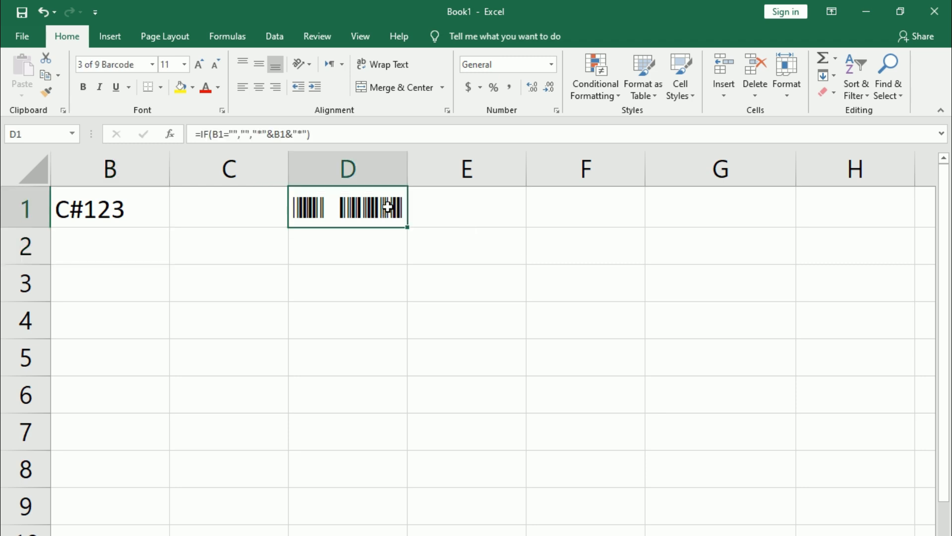
{"action": "left_click", "coordinate": [347, 274]}
{"action": "left_click", "coordinate": [330, 209]}
Clear the code C#123 from cell B1.
{"action": "left_click", "coordinate": [117, 224]}
{"action": "key", "text": "Delete"}
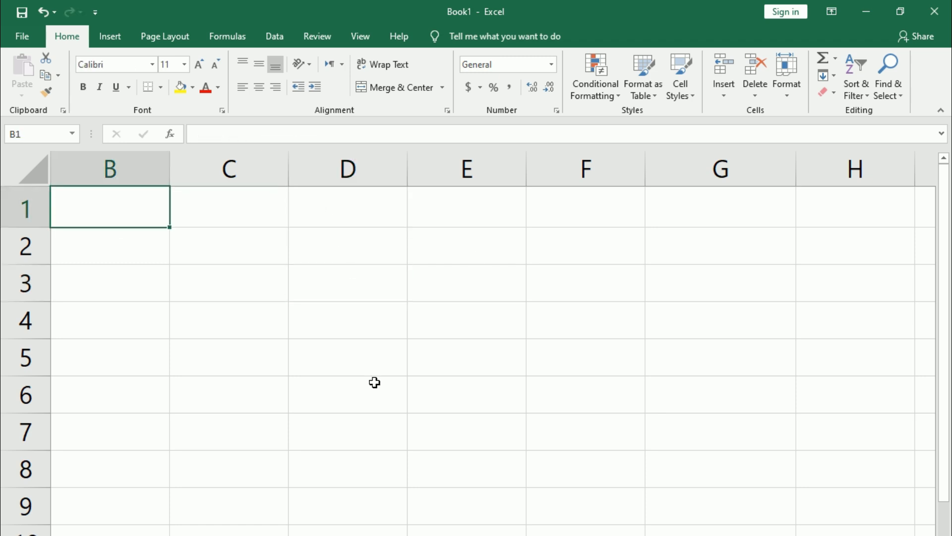
{"action": "key", "text": "Down"}
{"action": "key", "text": "Up"}
{"action": "key", "text": "Down"}
{"action": "key", "text": "Up"}
Test the barcode formula by entering q in cell B1, and clear the entry again.
{"action": "type", "text": "q"}
{"action": "key", "text": "Return"}
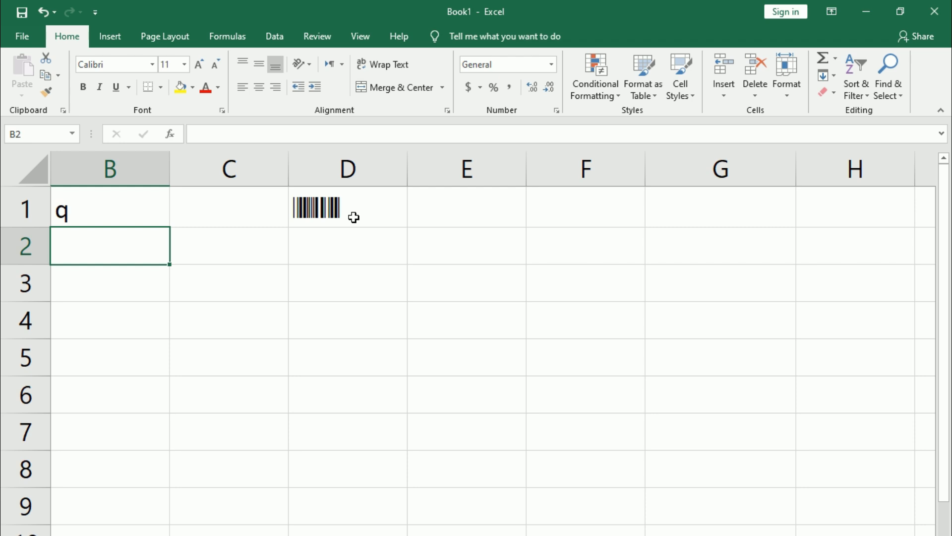
{"action": "key", "text": "Up"}
{"action": "key", "text": "Delete"}
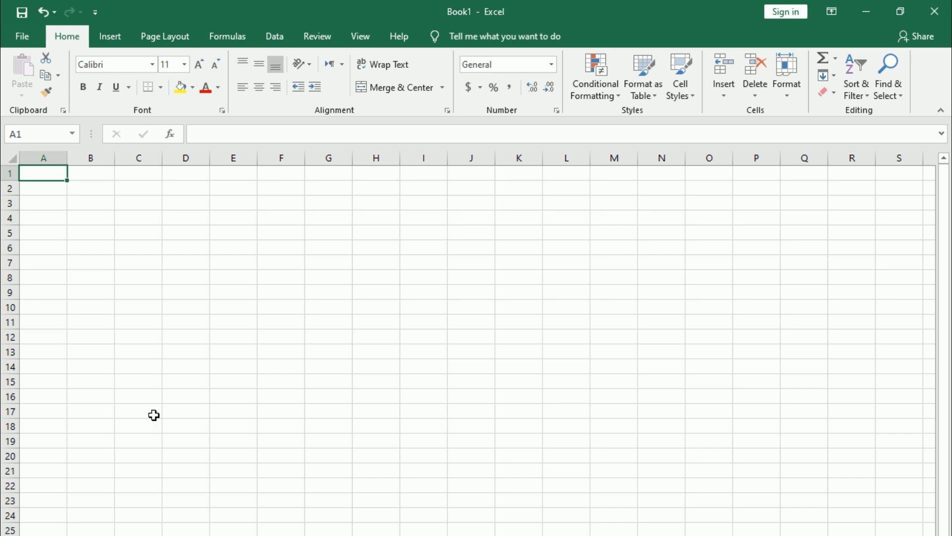
Enter the code Q12 D56 in cell A1 of the blank sheet.
{"action": "scroll", "coordinate": [154, 412], "scroll_direction": "up", "scroll_amount": 11}
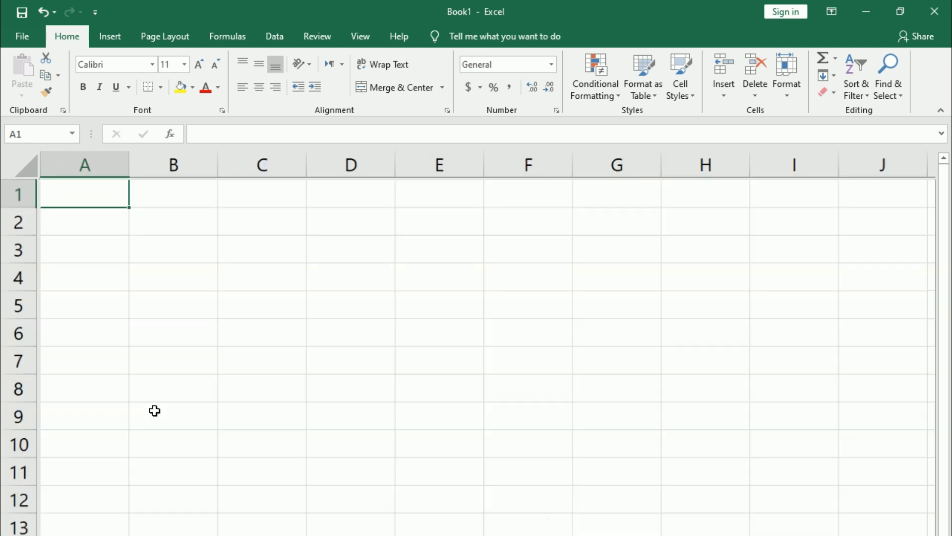
{"action": "scroll", "coordinate": [154, 411], "scroll_direction": "up", "scroll_amount": 2}
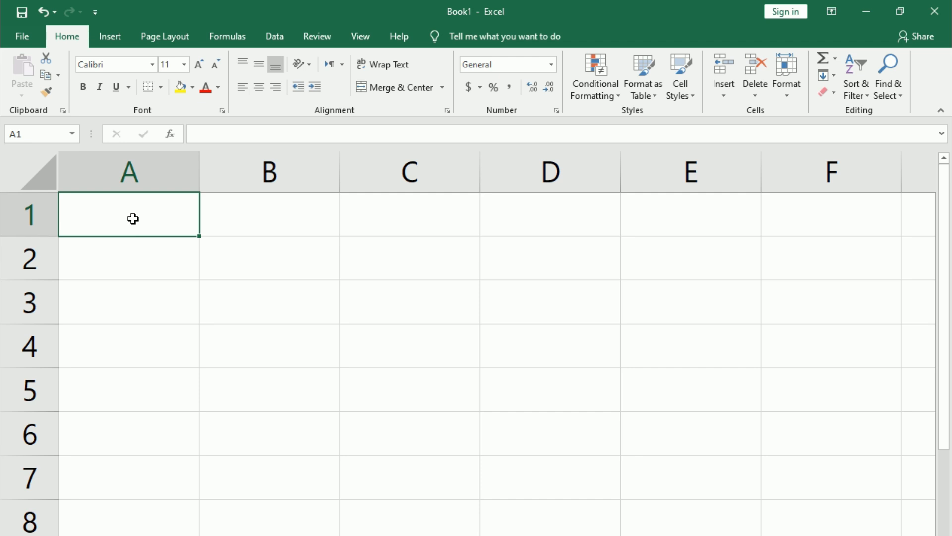
{"action": "type", "text": "Q12"}
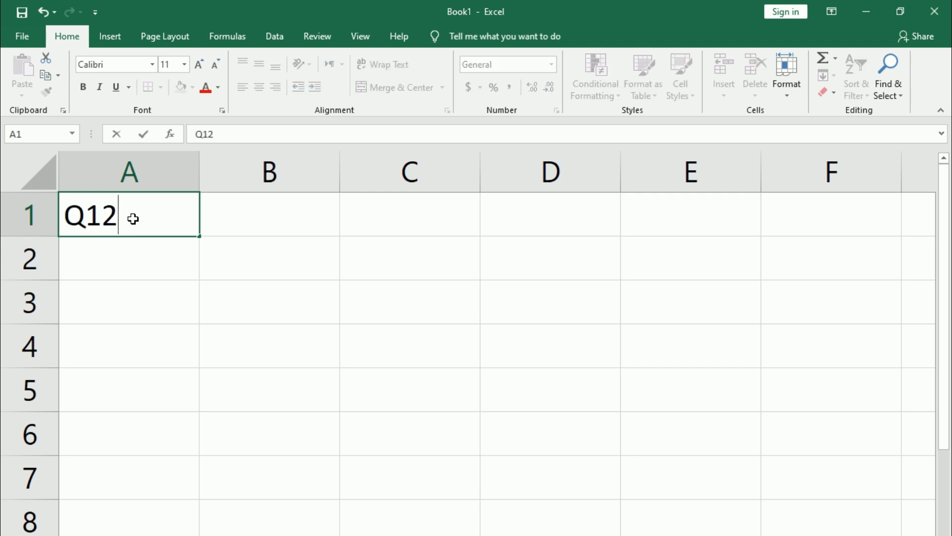
{"action": "type", "text": " D56"}
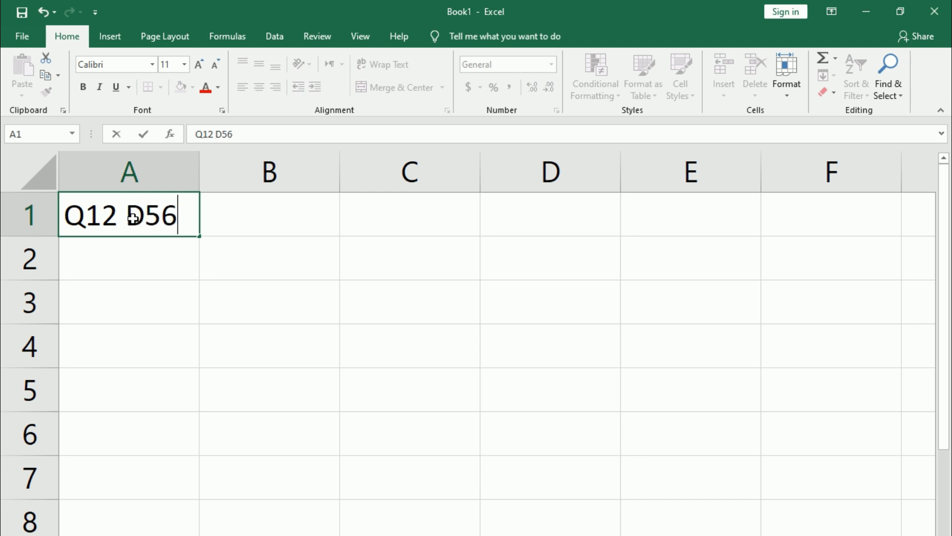
{"action": "key", "text": "Return"}
Enter the formula ="*"&A1&"*" in cell B1 and autofit the width of column B.
{"action": "left_click", "coordinate": [133, 217]}
{"action": "key", "text": "Right"}
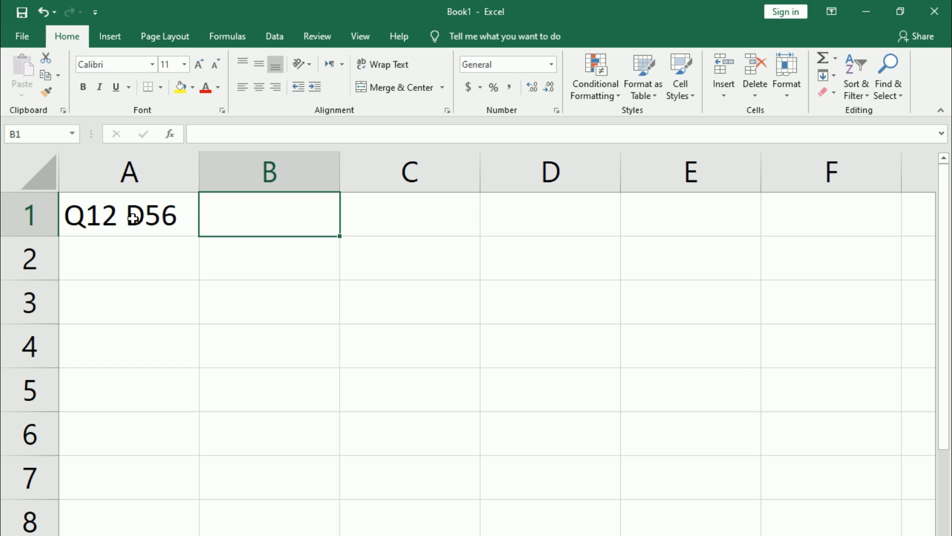
{"action": "type", "text": "="}
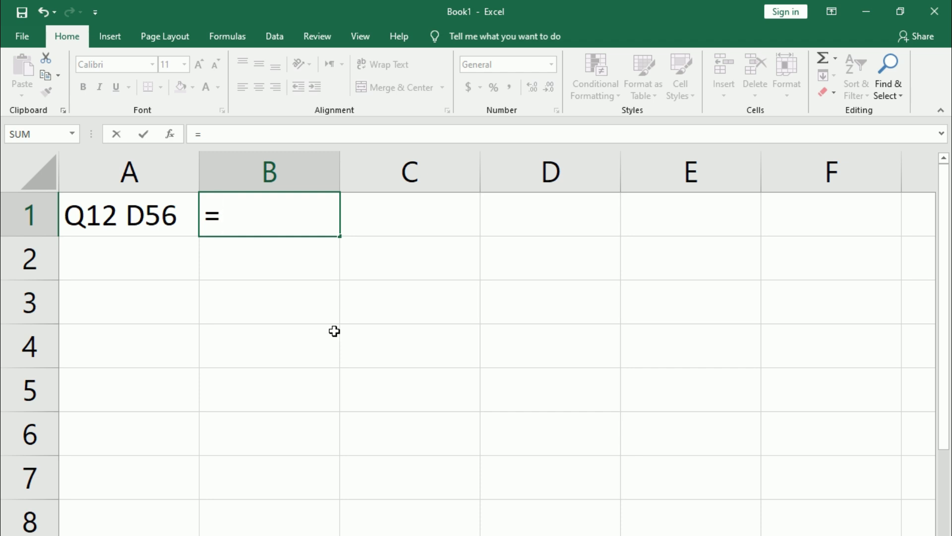
{"action": "type", "text": "\"*\"&"}
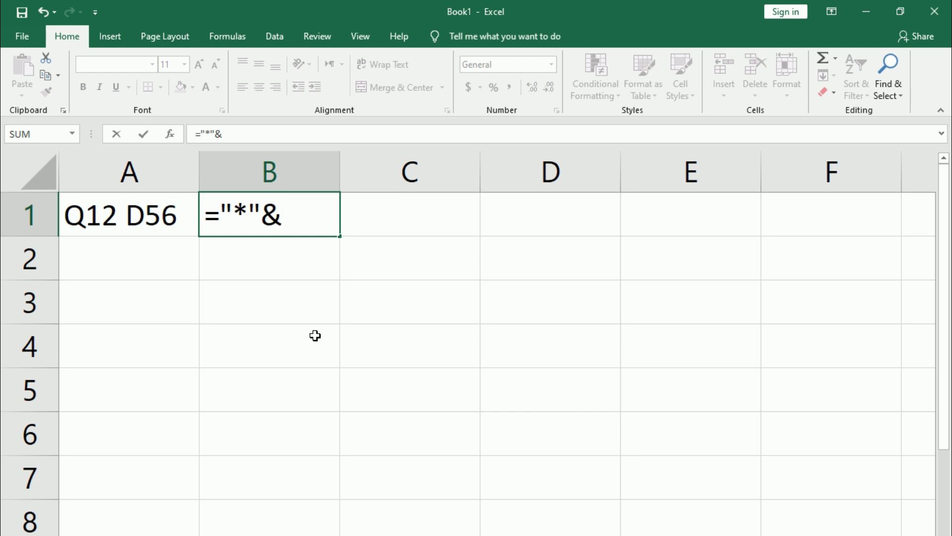
{"action": "left_click", "coordinate": [138, 215]}
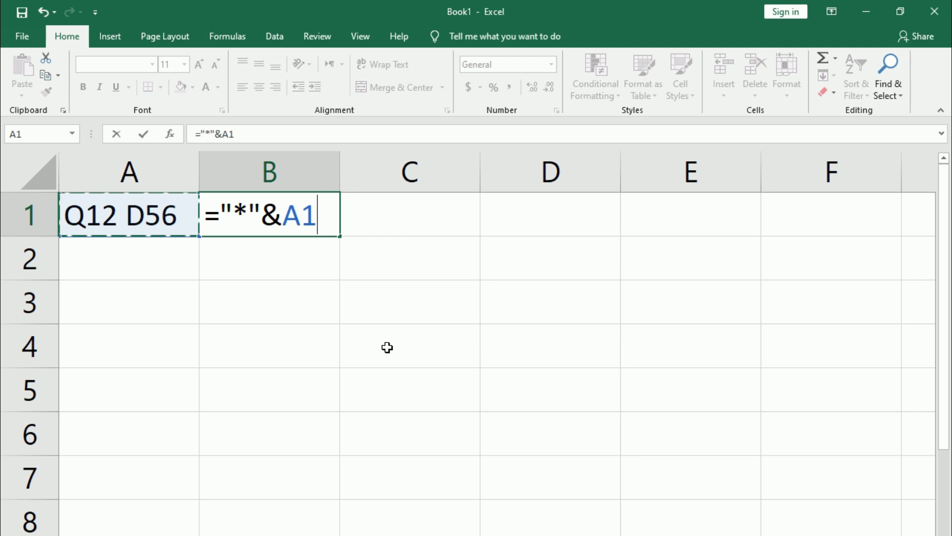
{"action": "type", "text": "&"}
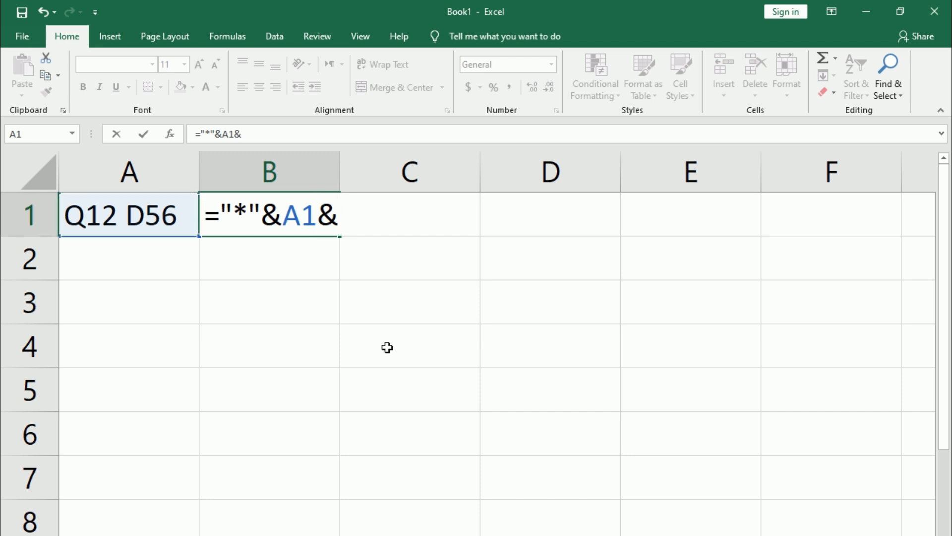
{"action": "type", "text": "\"*\""}
{"action": "key", "text": "Return"}
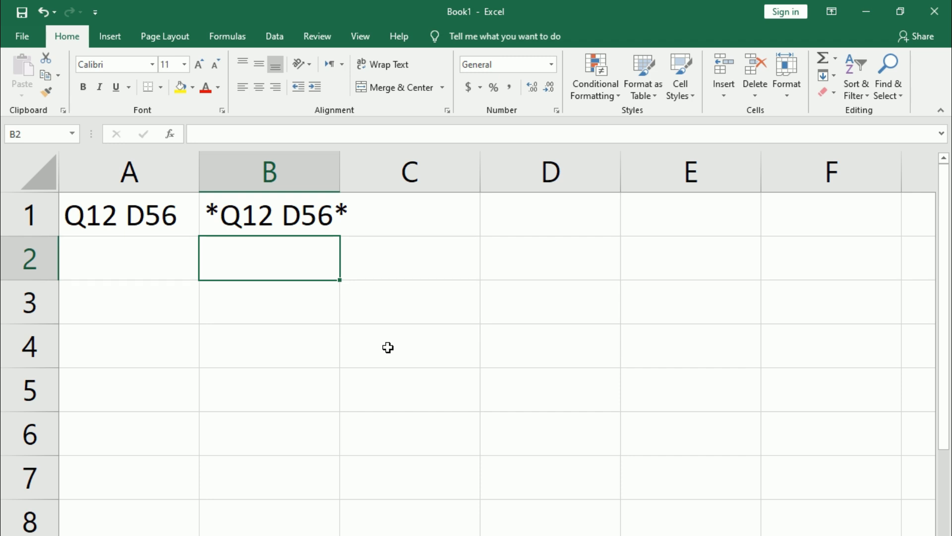
{"action": "double_click", "coordinate": [340, 174]}
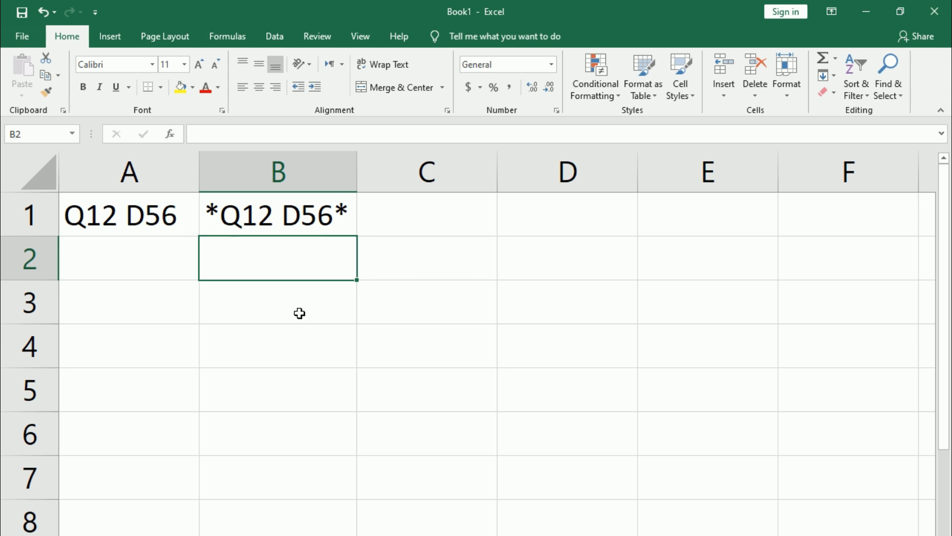
Compare cell A1 with the formula in B1, and clear the code from A1.
{"action": "key", "text": "Up"}
{"action": "key", "text": "Left"}
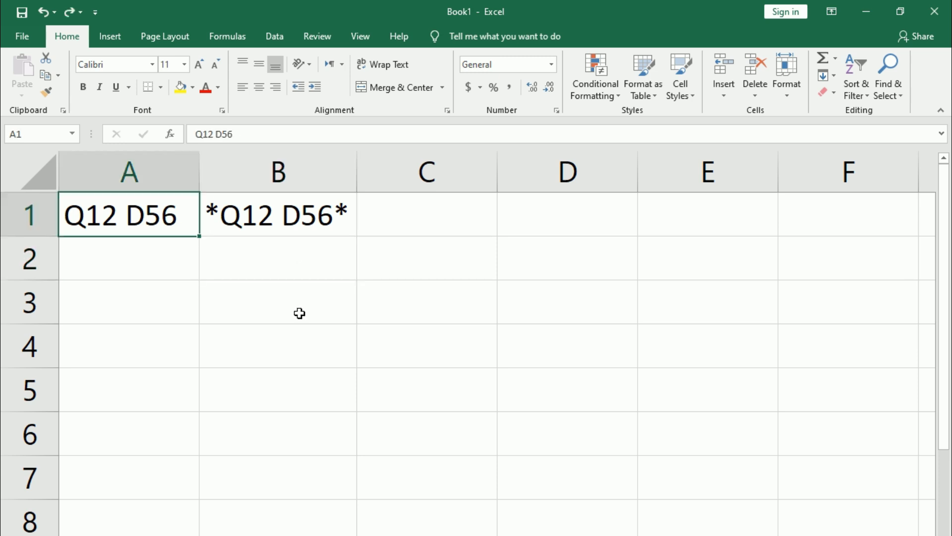
{"action": "key", "text": "Right"}
{"action": "key", "text": "Left"}
{"action": "key", "text": "Right"}
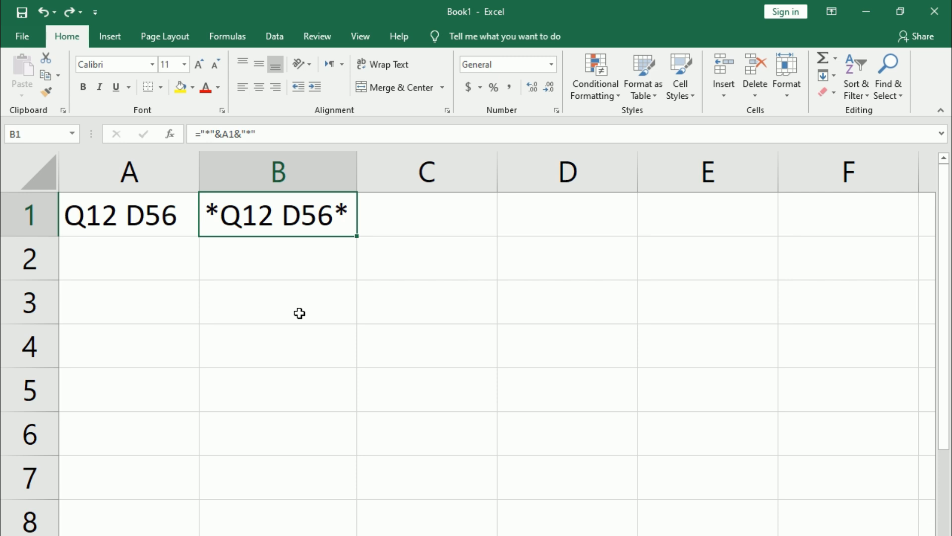
{"action": "key", "text": "Left"}
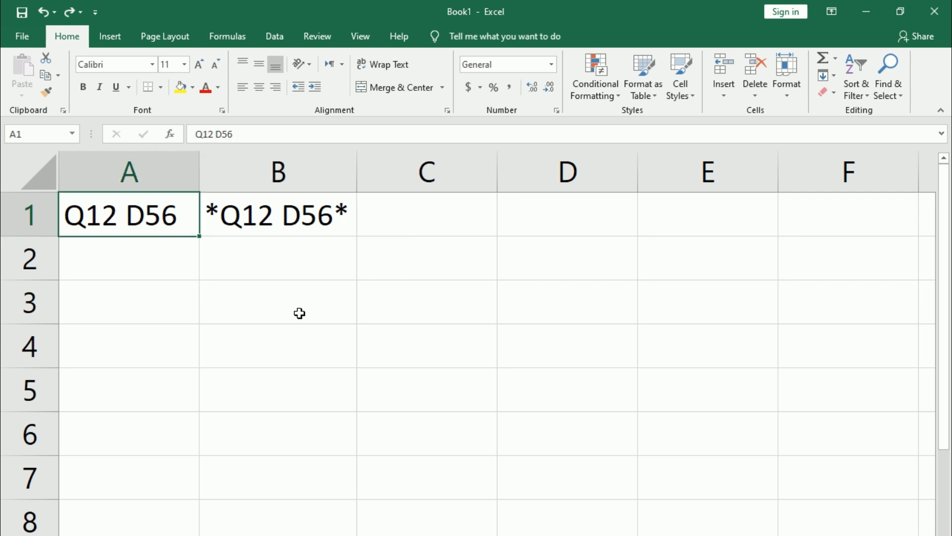
{"action": "key", "text": "Delete"}
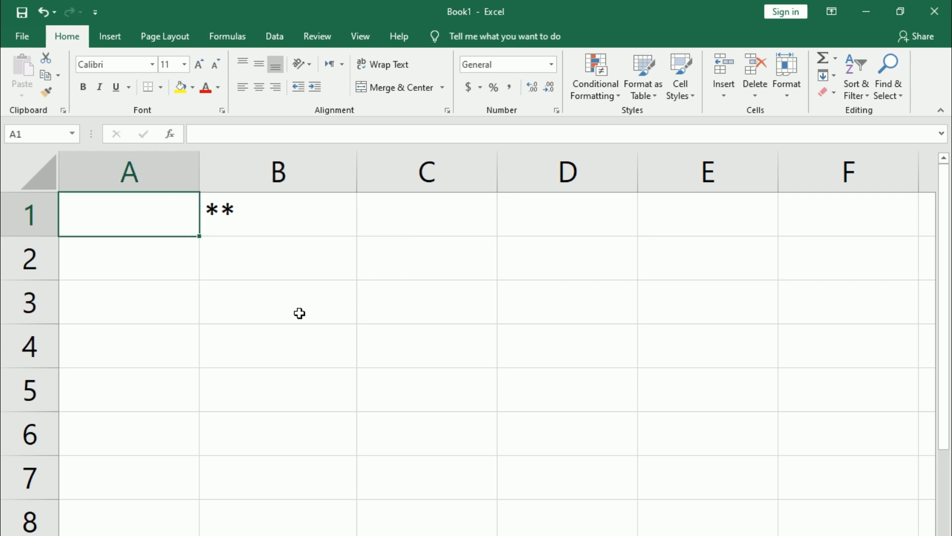
Examine the formula and output of cell B1 while its source cell A1 is empty.
{"action": "key", "text": "Right"}
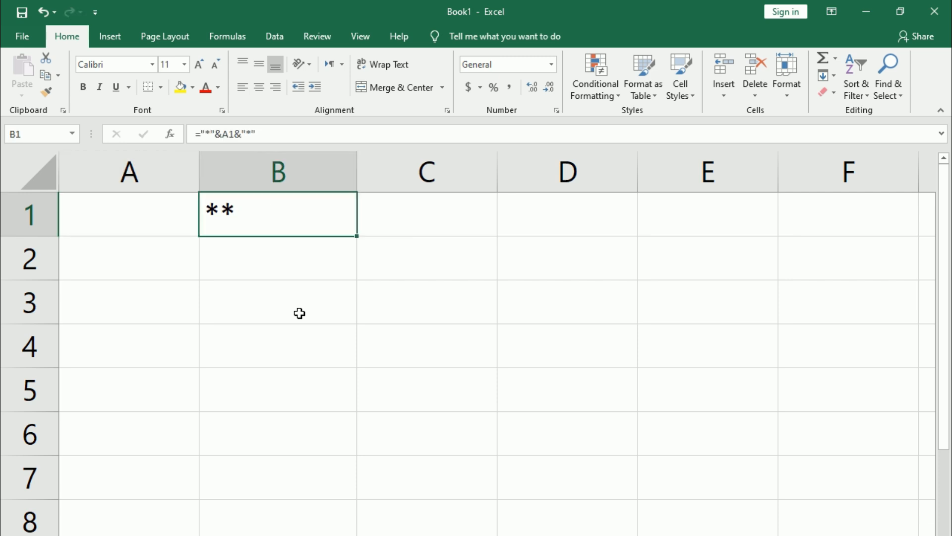
{"action": "key", "text": "Left"}
{"action": "key", "text": "Right"}
{"action": "key", "text": "Left"}
{"action": "key", "text": "Right"}
{"action": "key", "text": "Left"}
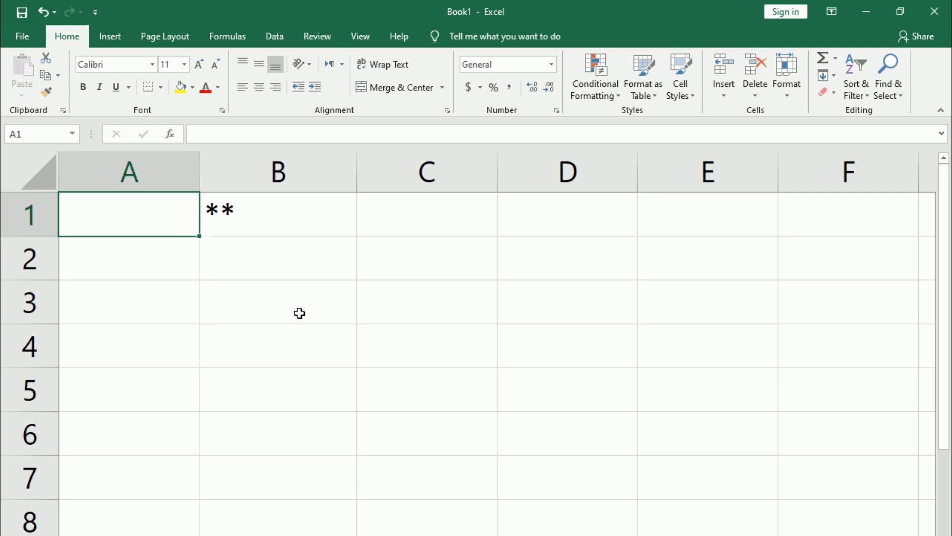
{"action": "key", "text": "Right"}
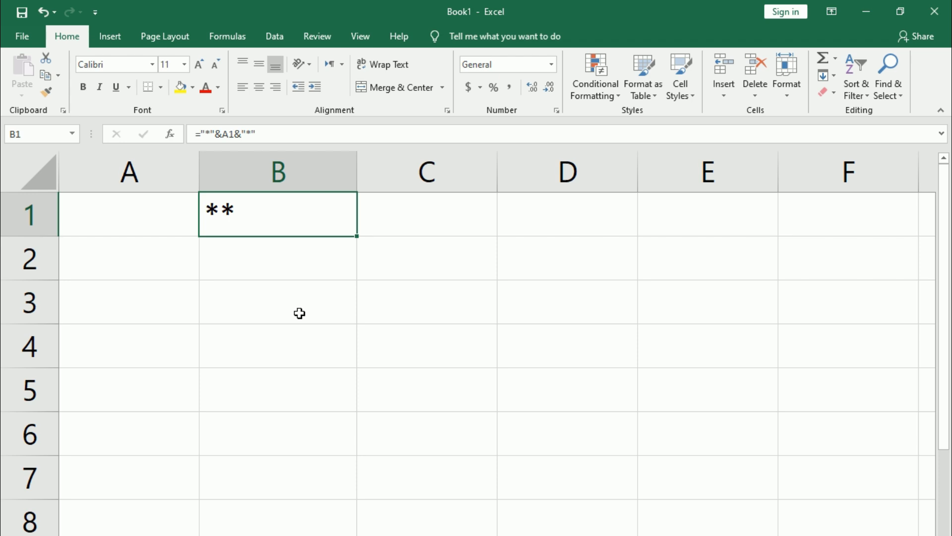
Test the B1 formula by entering cc in cell A1, and clear the entry again.
{"action": "key", "text": "Left"}
{"action": "type", "text": "cc"}
{"action": "key", "text": "Right"}
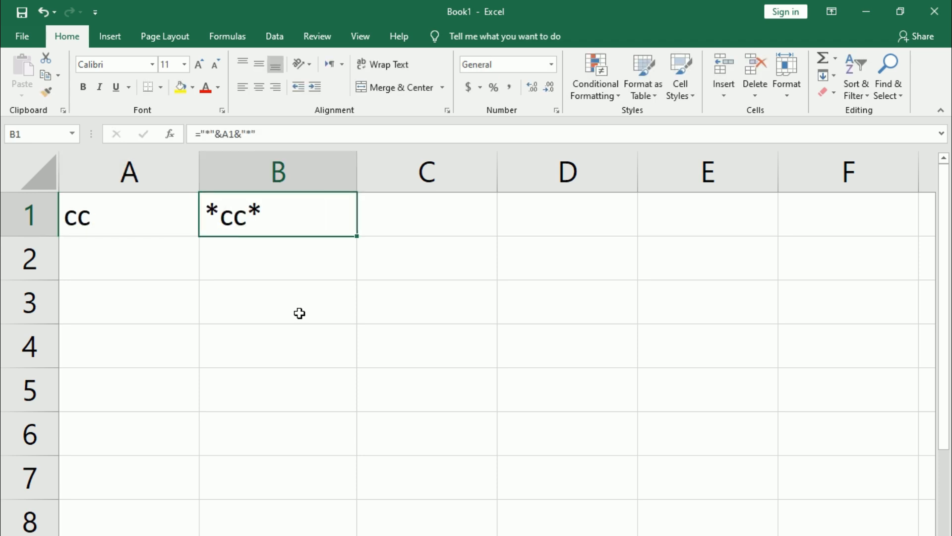
{"action": "key", "text": "Left"}
{"action": "key", "text": "Right"}
{"action": "key", "text": "Left"}
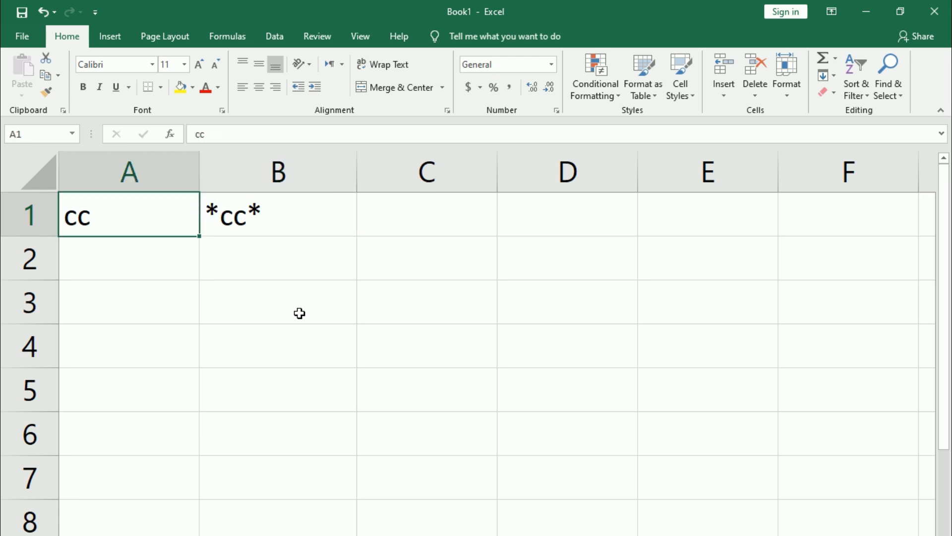
{"action": "key", "text": "Delete"}
Wrap the formula in cell B1 in an IF test for an empty A1, making it =IF(A1="","","*"&A1&"*").
{"action": "key", "text": "Right"}
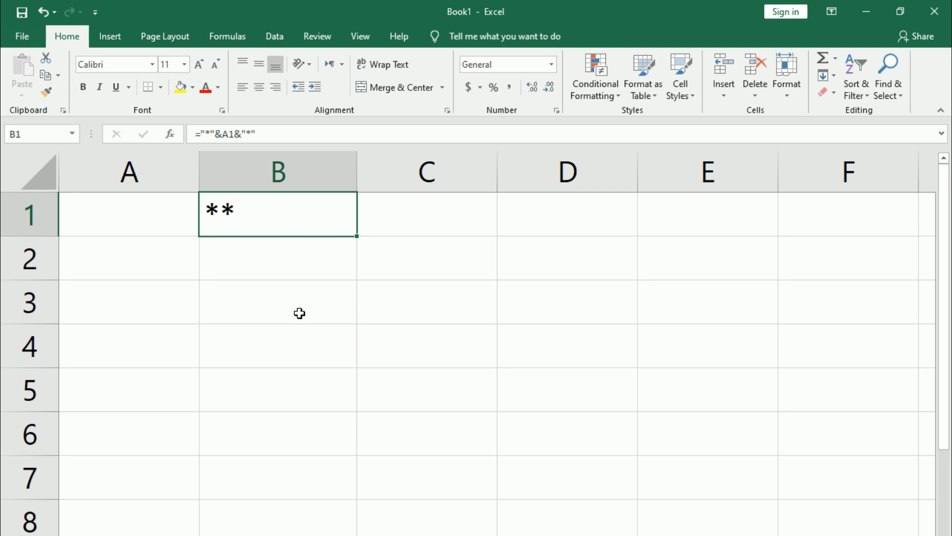
{"action": "key", "text": "F2"}
{"action": "key", "text": "Left"}
{"action": "key", "text": "Left"}
{"action": "key", "text": "Left"}
{"action": "key", "text": "Left"}
{"action": "key", "text": "Left"}
{"action": "key", "text": "Left"}
{"action": "key", "text": "Left"}
{"action": "key", "text": "Left"}
{"action": "key", "text": "Left"}
{"action": "key", "text": "Left"}
{"action": "key", "text": "Left"}
{"action": "key", "text": "Right"}
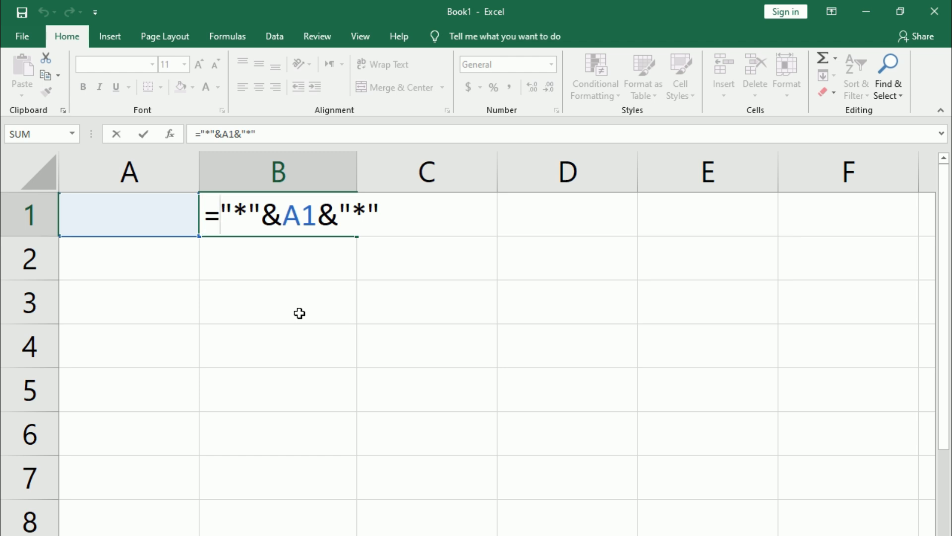
{"action": "type", "text": "if"}
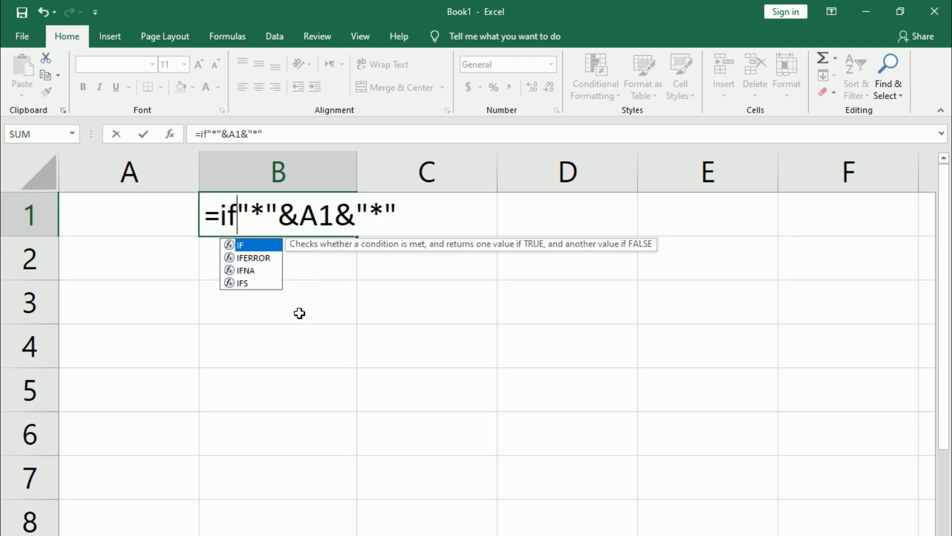
{"action": "type", "text": "("}
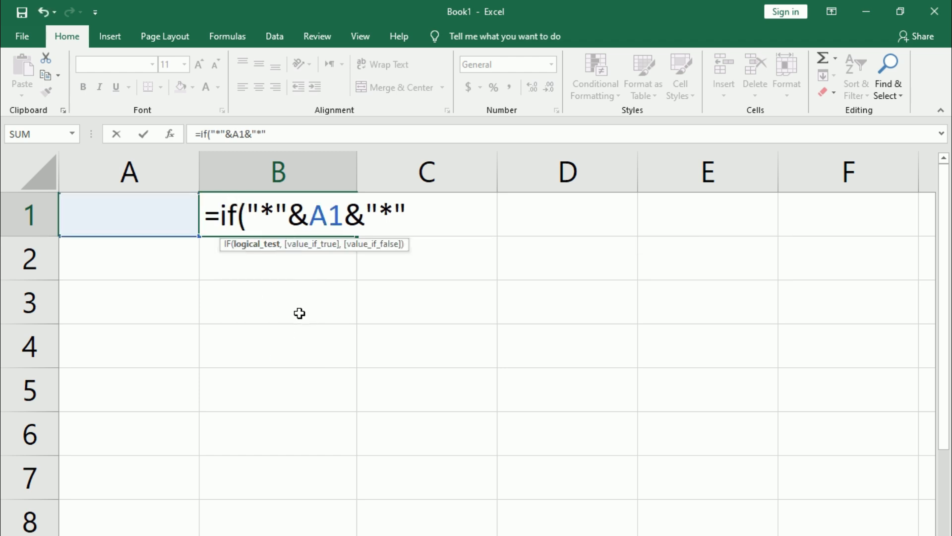
{"action": "left_click", "coordinate": [129, 218]}
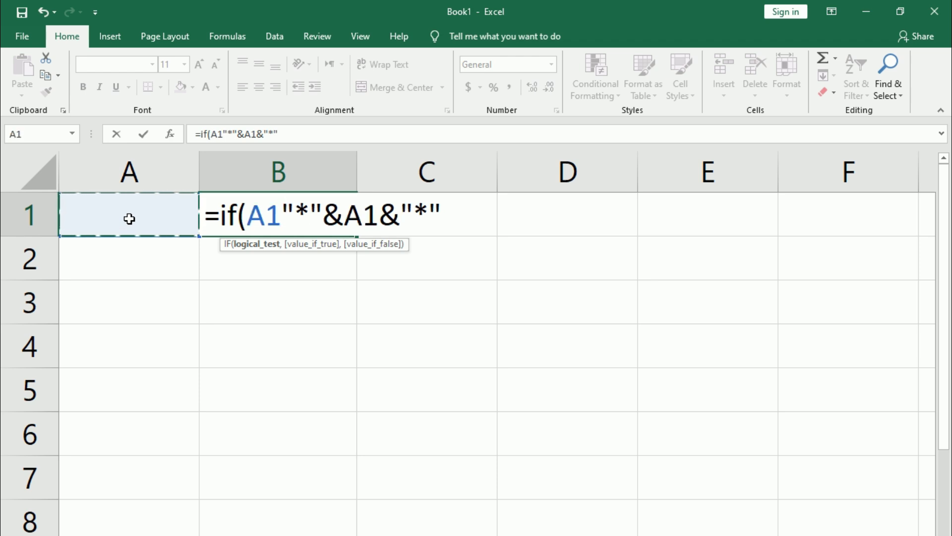
{"action": "type", "text": "=\"\"\""}
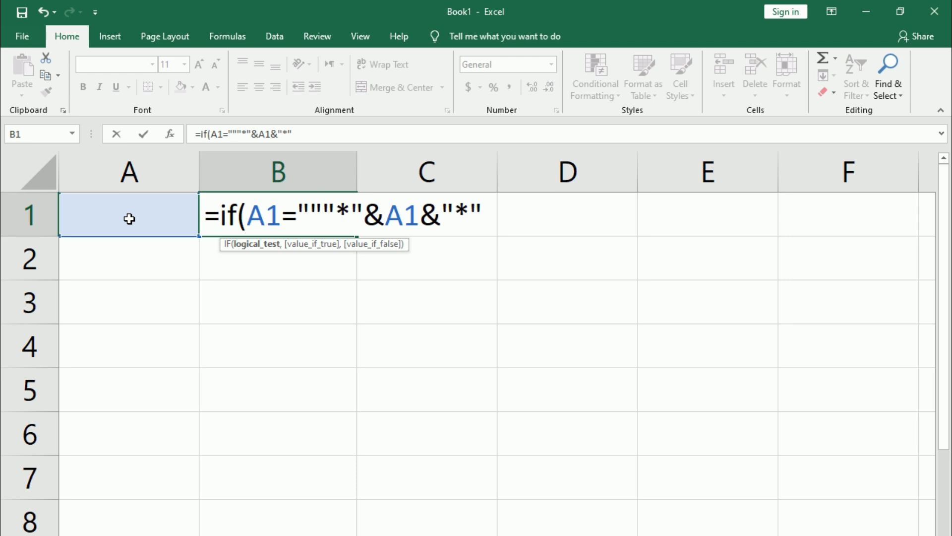
{"action": "key", "text": "BackSpace"}
{"action": "type", "text": ","}
{"action": "type", "text": "\"\","}
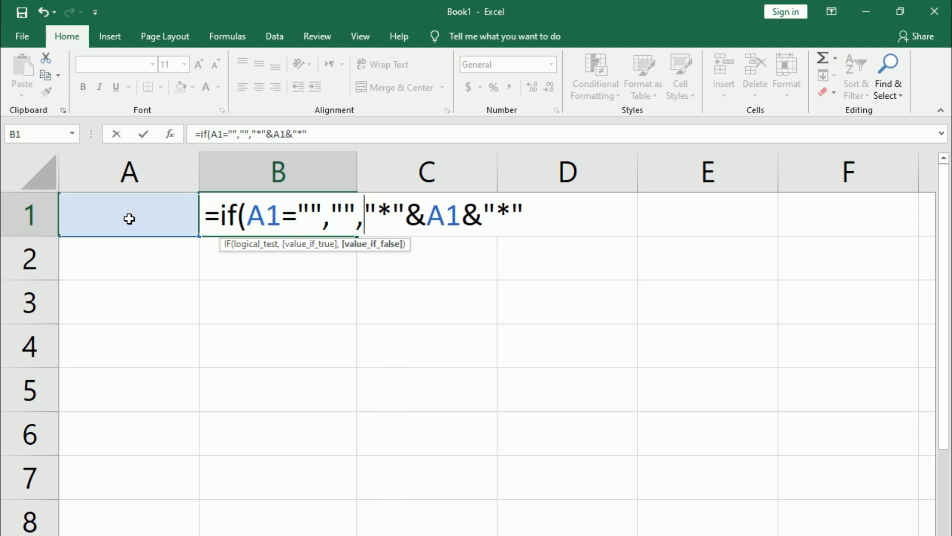
{"action": "key", "text": "Return"}
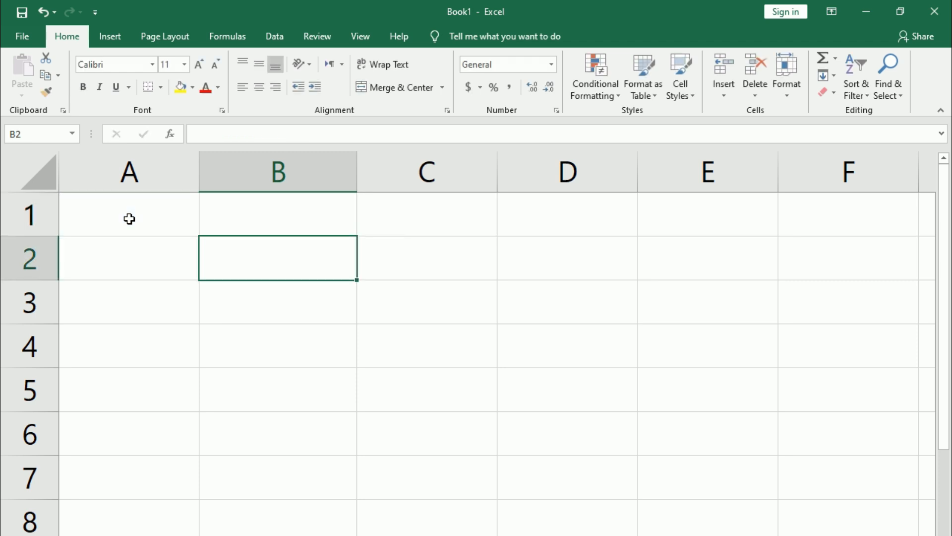
Test the IF formula by entering ddd in cell A1, and clear the entry again.
{"action": "key", "text": "Up"}
{"action": "left_click", "coordinate": [129, 219]}
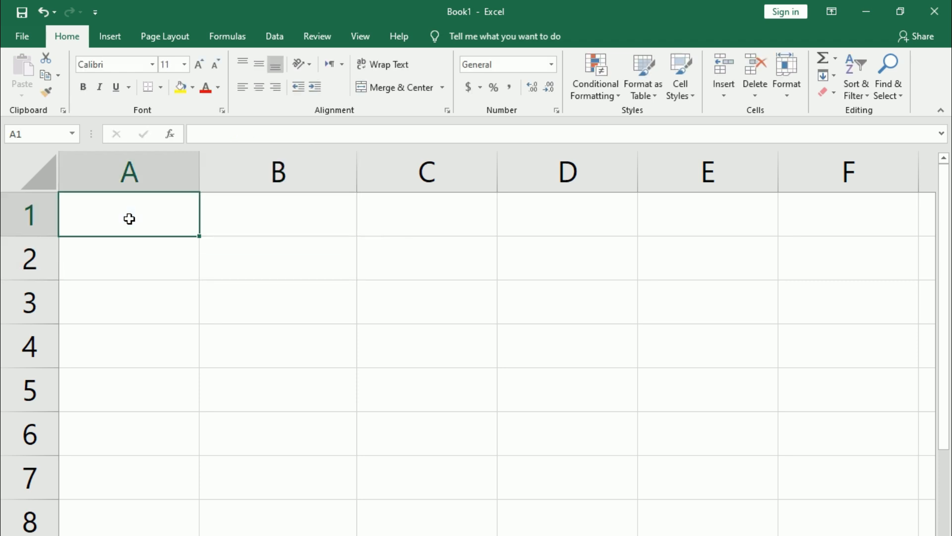
{"action": "type", "text": "ddd"}
{"action": "key", "text": "Return"}
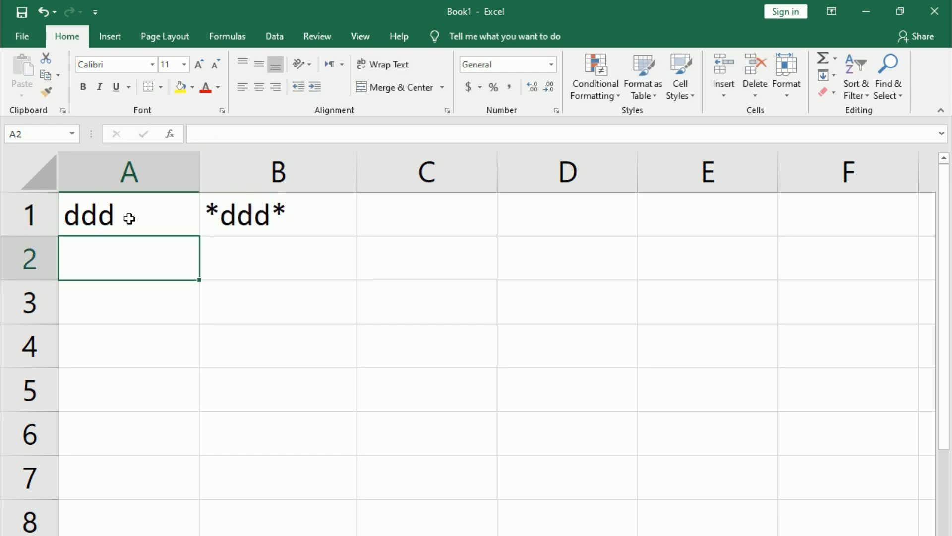
{"action": "left_click", "coordinate": [129, 218]}
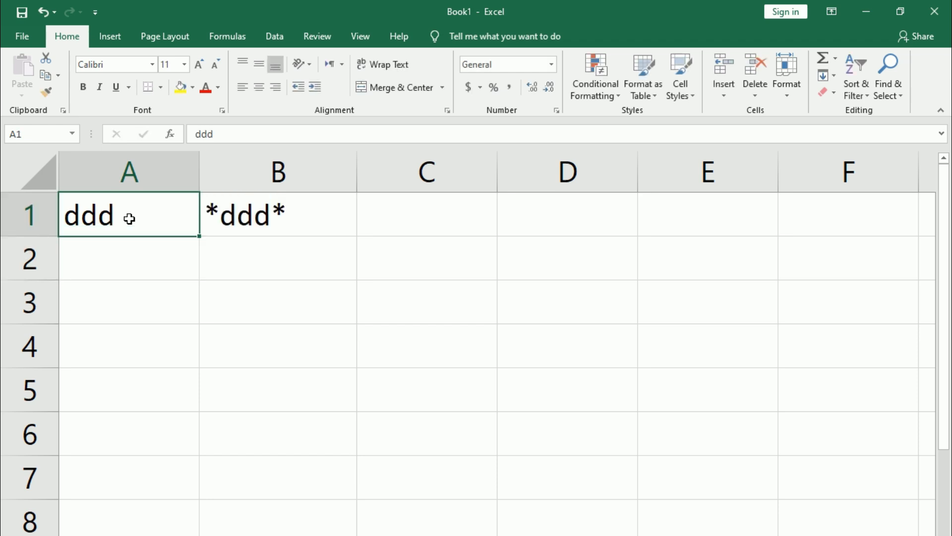
{"action": "key", "text": "Delete"}
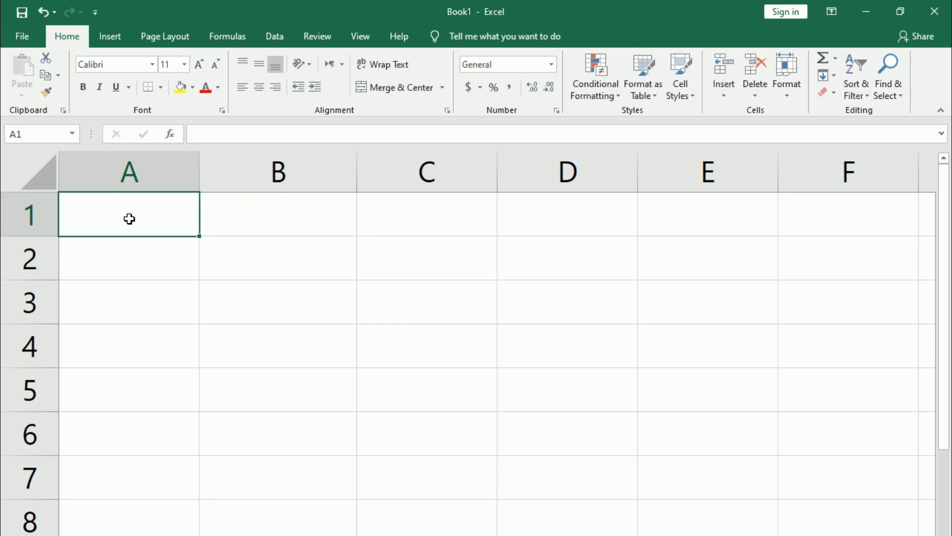
Examine the complete IF formula in cell B1 and close it without changes.
{"action": "key", "text": "Right"}
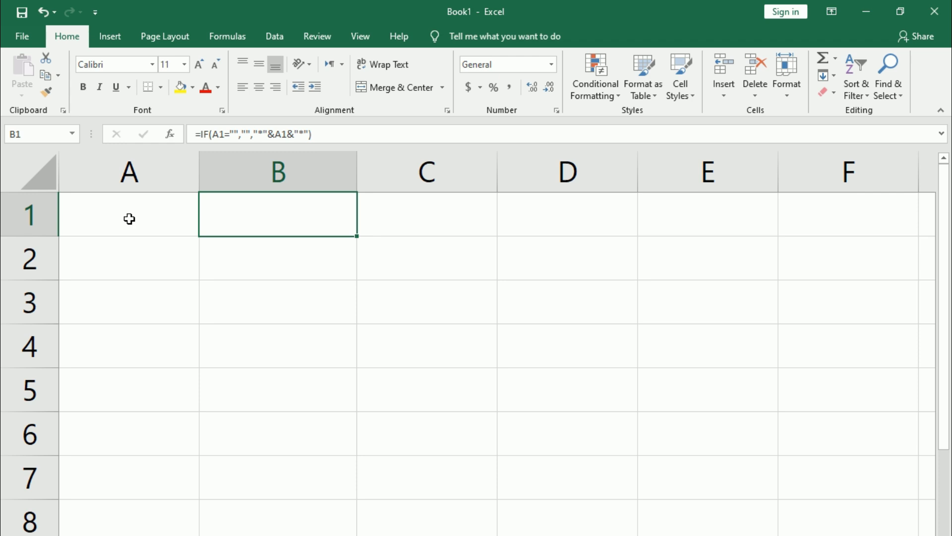
{"action": "key", "text": "F2"}
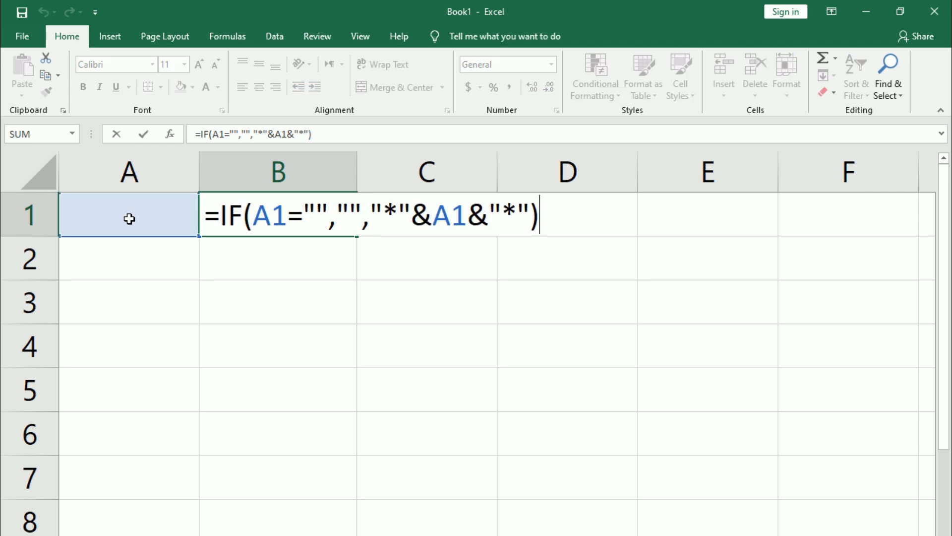
{"action": "key", "text": "Return"}
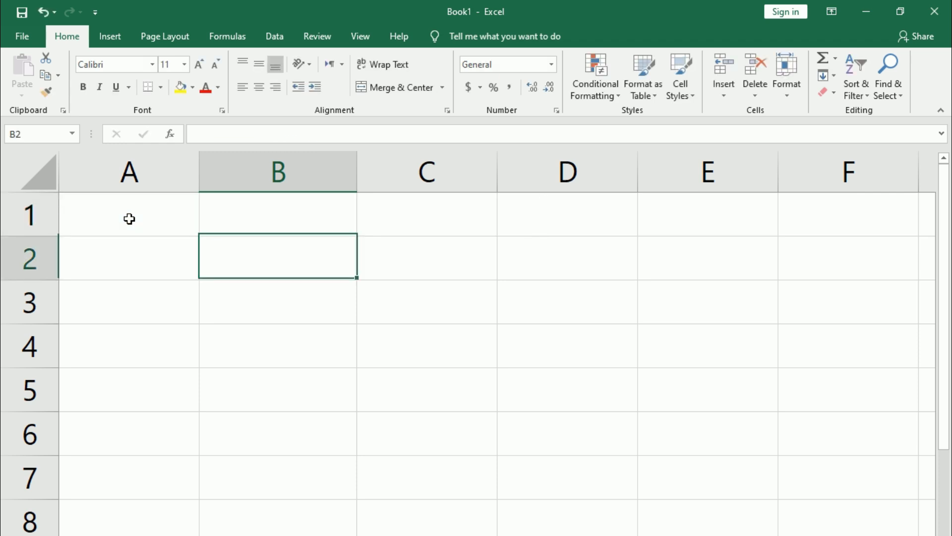
Apply the 3 of 9 Barcode font to the formula cell B1.
{"action": "key", "text": "Up"}
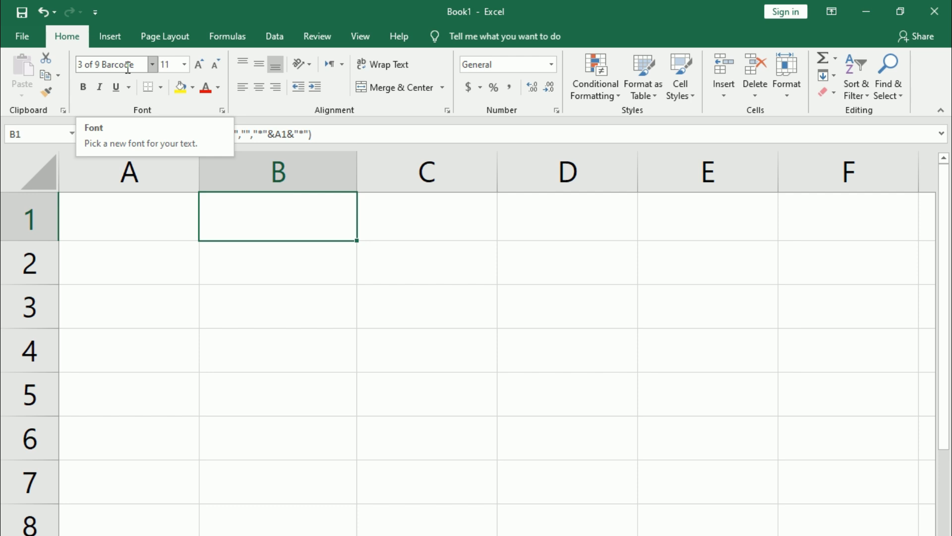
{"action": "key", "text": "Down"}
{"action": "key", "text": "Up"}
Test the barcode output by entering a in cell A1, and clear the entry again.
{"action": "key", "text": "Left"}
{"action": "type", "text": "a"}
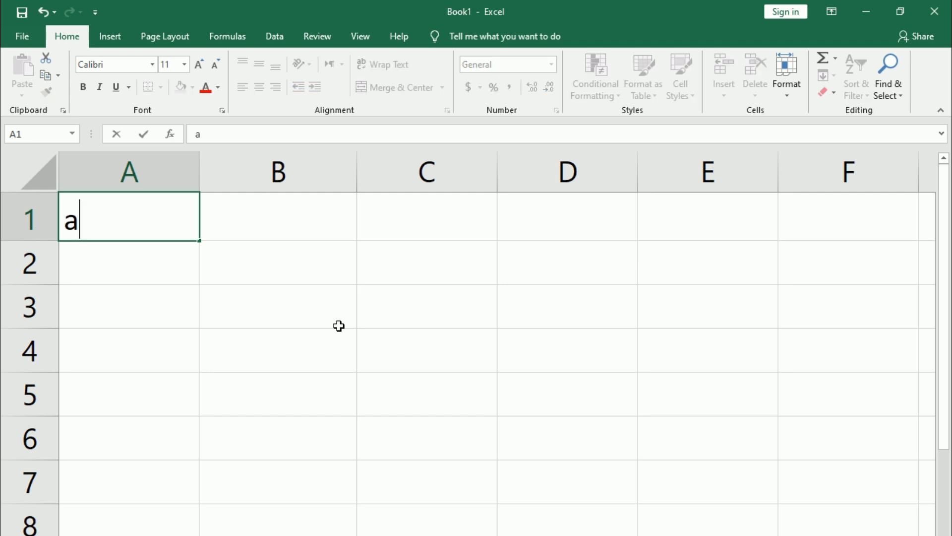
{"action": "key", "text": "Return"}
{"action": "key", "text": "Up"}
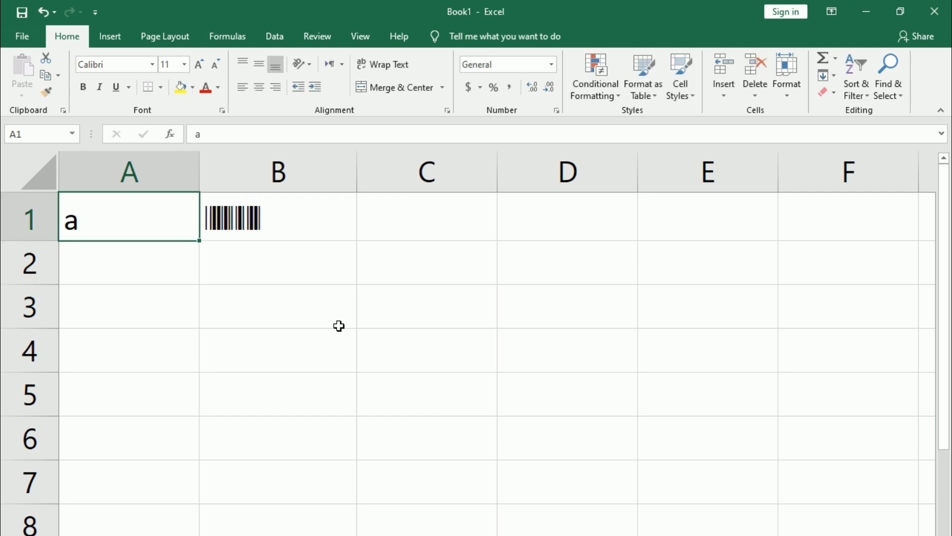
{"action": "key", "text": "Delete"}
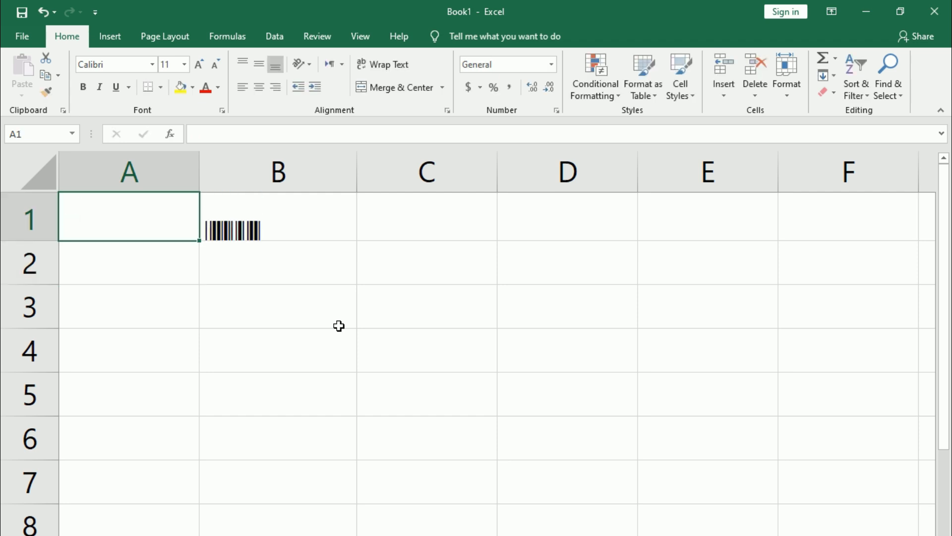
Check the font and formula of B1 with A1 empty, and enter 10 in A1 as a test code.
{"action": "key", "text": "Right"}
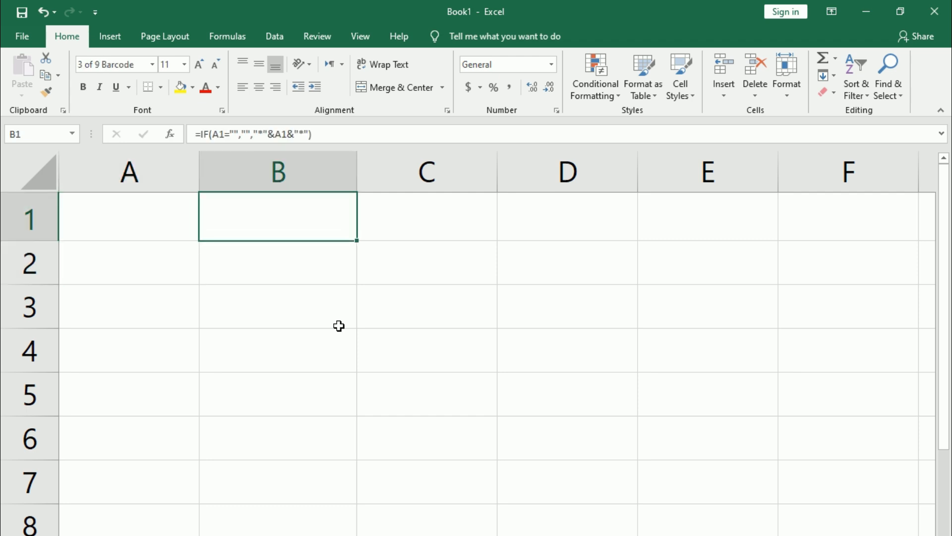
{"action": "key", "text": "Left"}
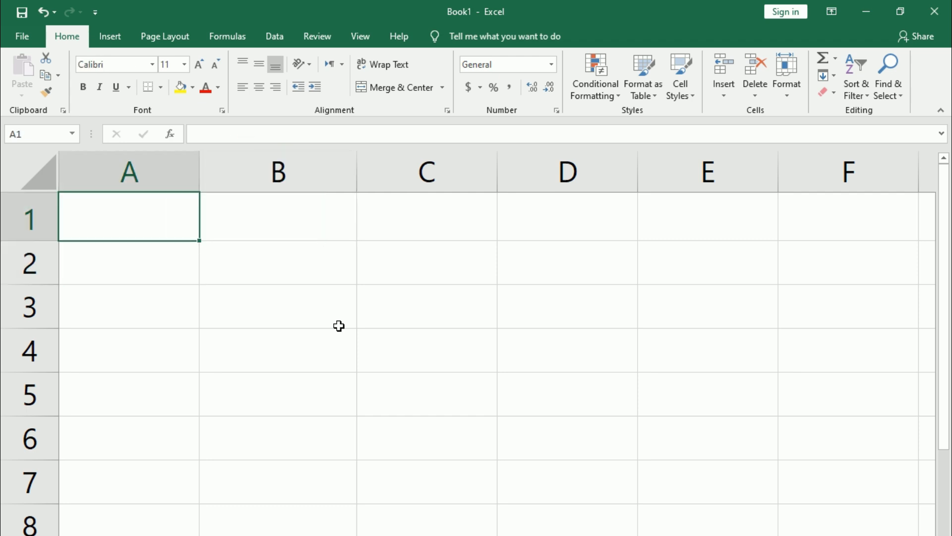
{"action": "type", "text": "10"}
{"action": "key", "text": "Return"}
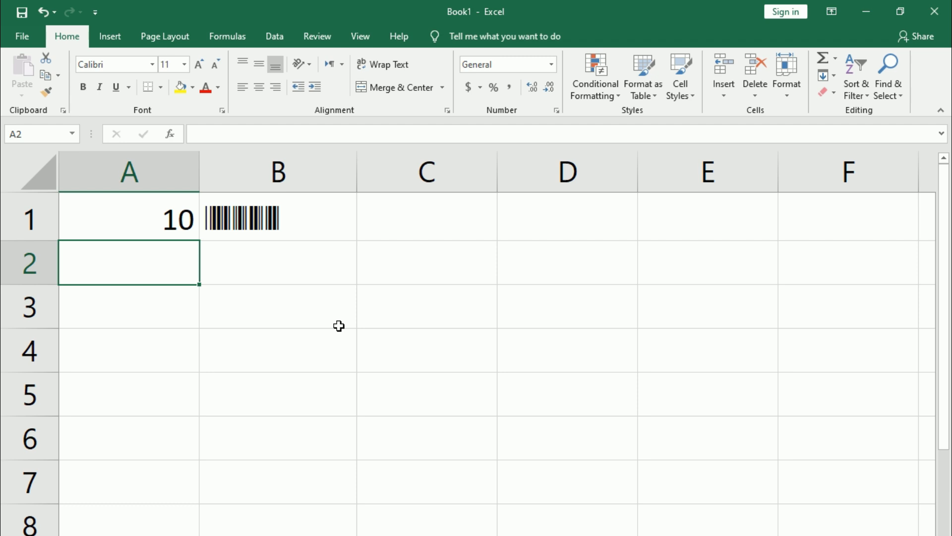
Replace the code in cell A1 with a1 b2 c3 and select the barcode cell B1.
{"action": "key", "text": "Up"}
{"action": "type", "text": "a"}
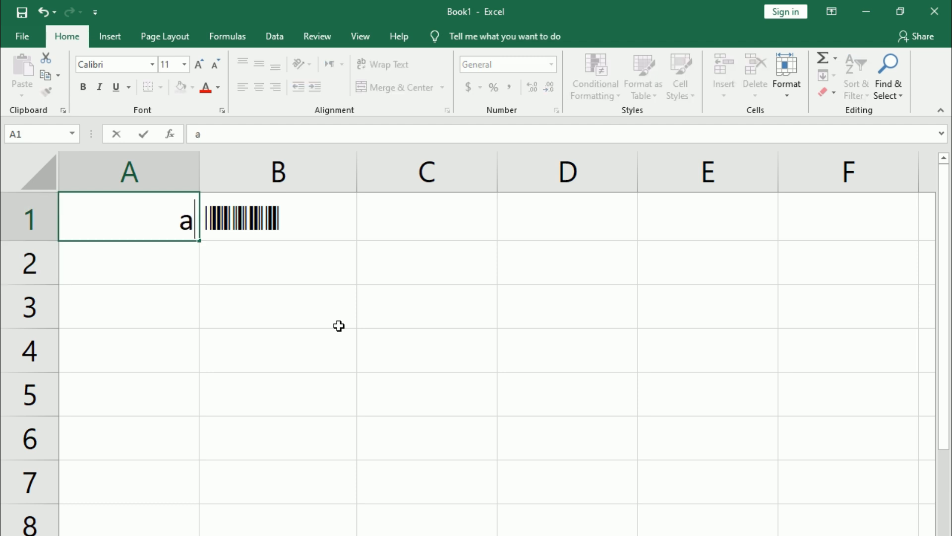
{"action": "type", "text": "1 b"}
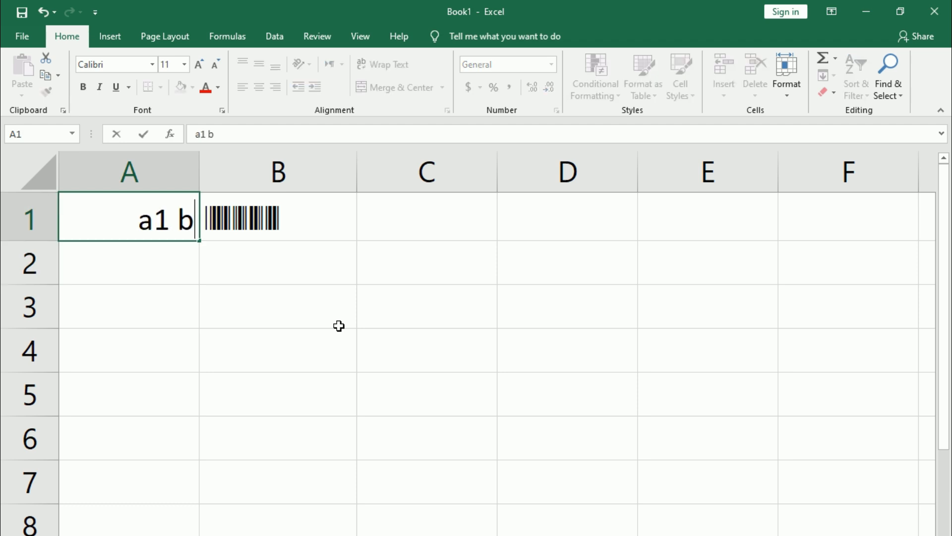
{"action": "type", "text": "2 c3"}
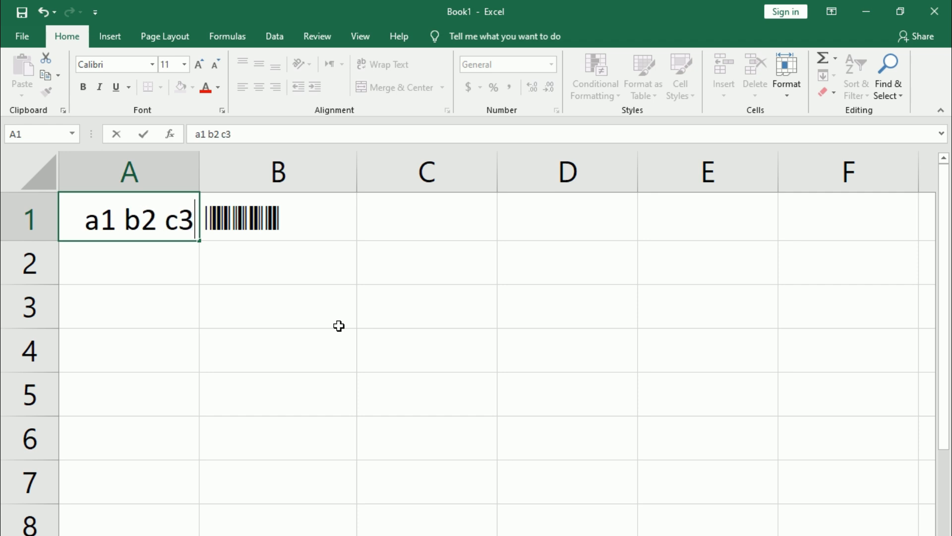
{"action": "key", "text": "Return"}
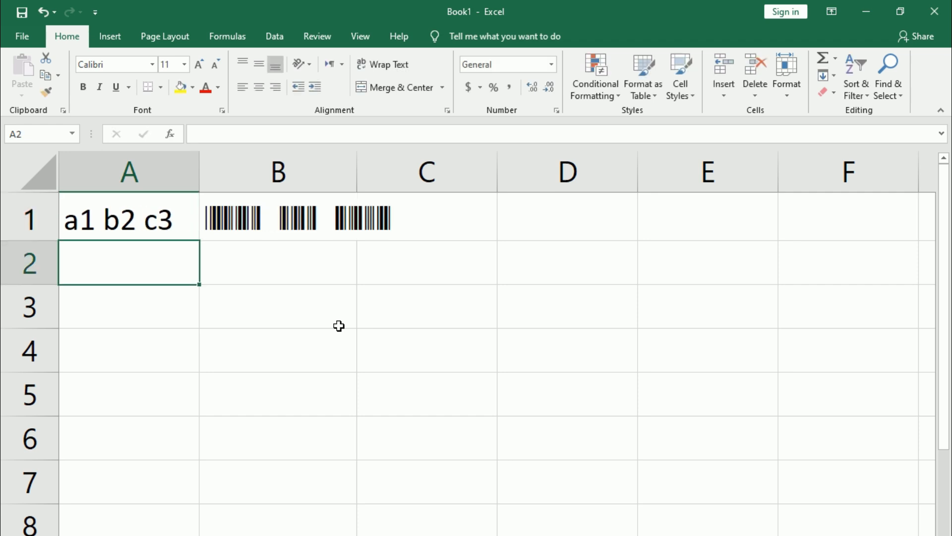
{"action": "left_click", "coordinate": [267, 218]}
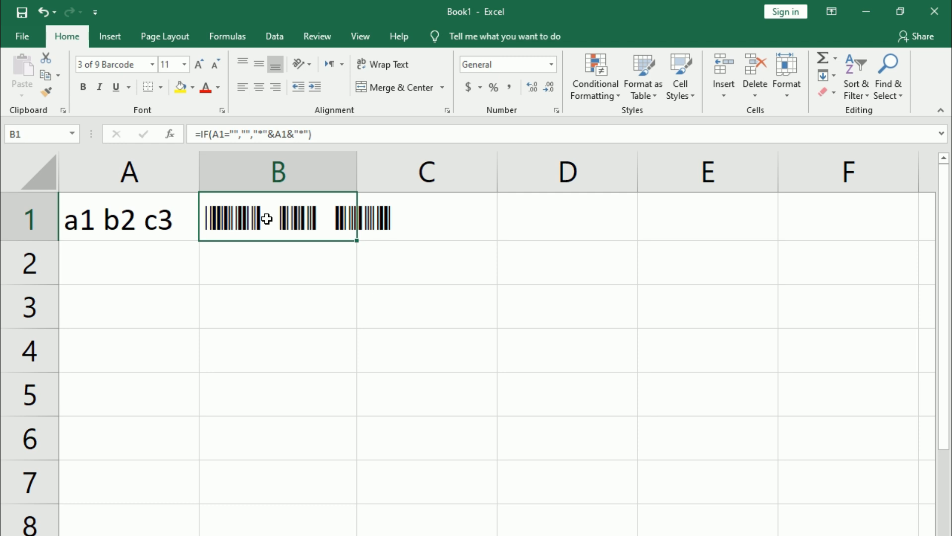